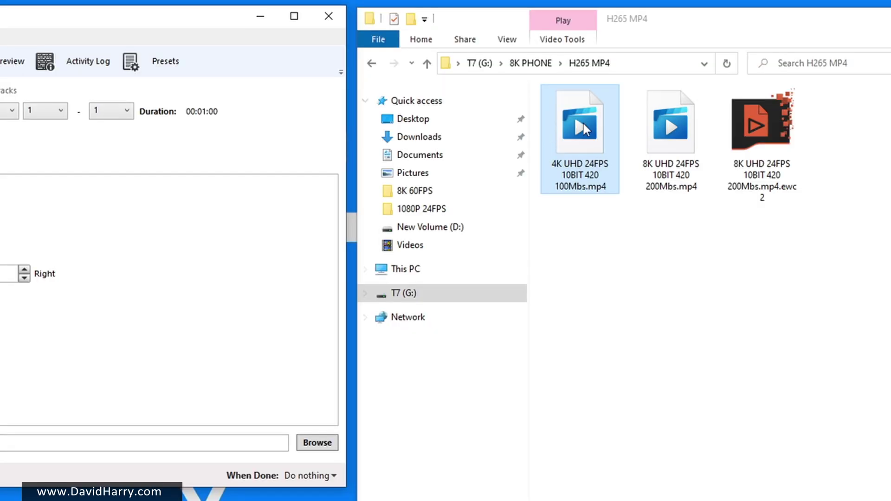
- Select the 4K UHD 24FPS 10BIT 420 100Mbs.mp4 source and confirm it is 723 MB and 00:01:00 long
click(583, 191)
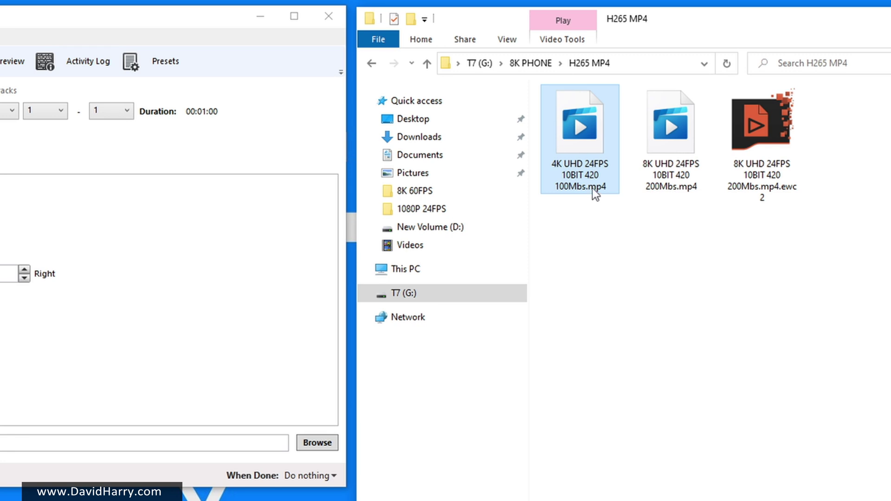
mouse_move(556, 176)
right_click(580, 137)
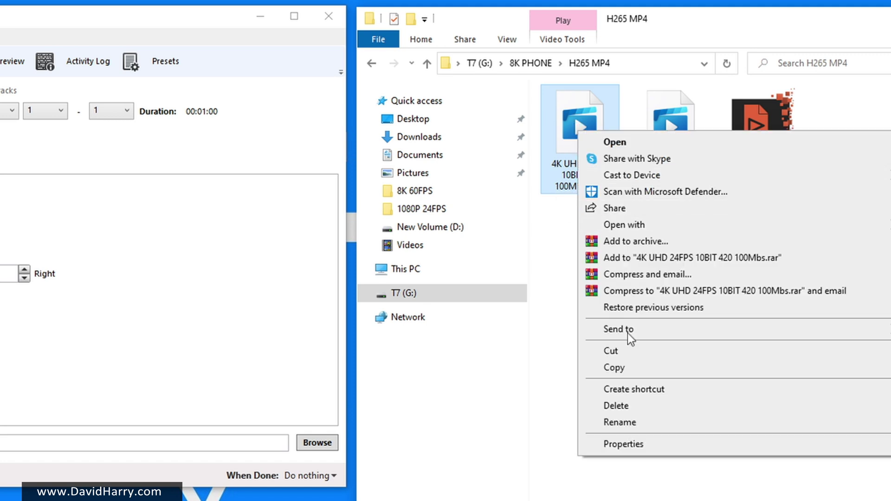
click(638, 443)
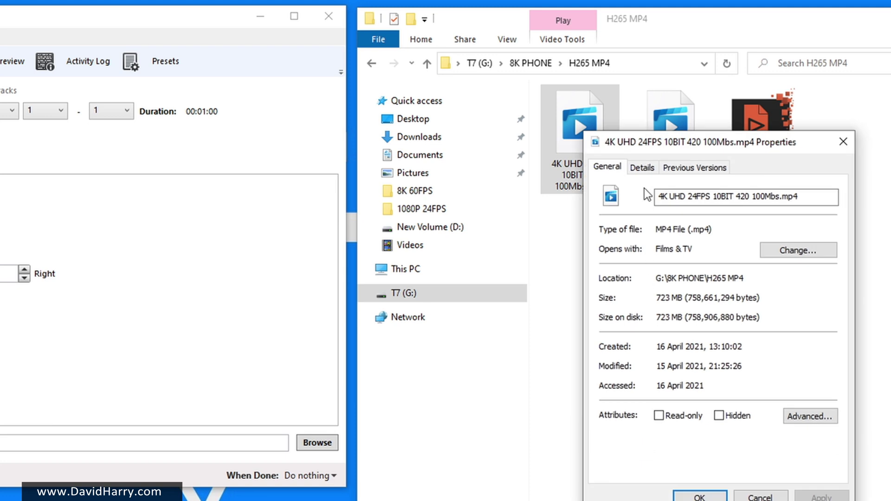
click(642, 167)
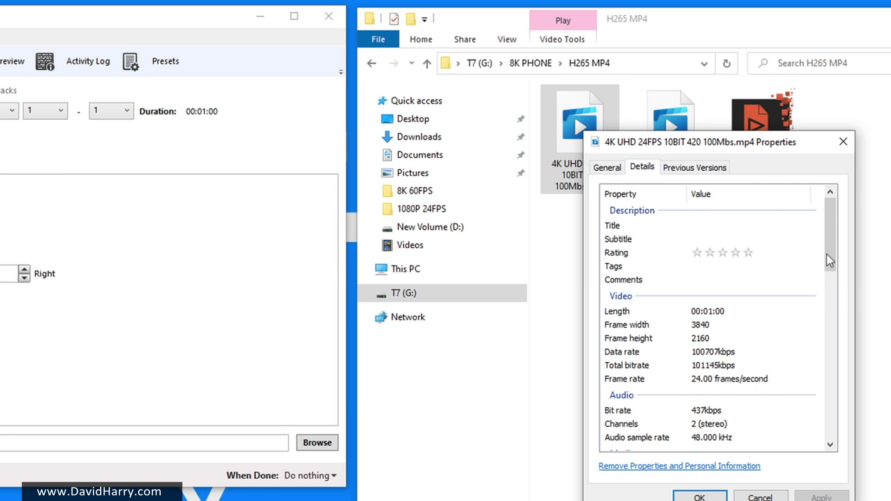
mouse_move(829, 245)
mouse_down()
mouse_move(833, 424)
mouse_move(829, 236)
mouse_up()
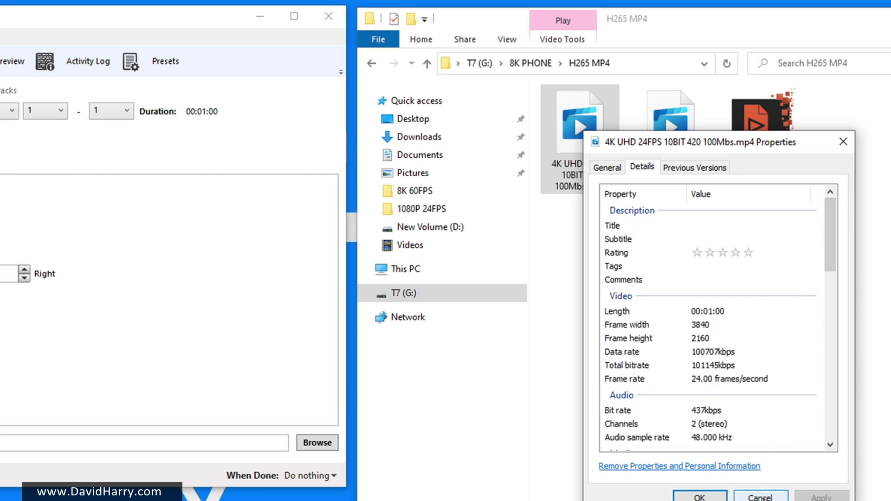
click(760, 496)
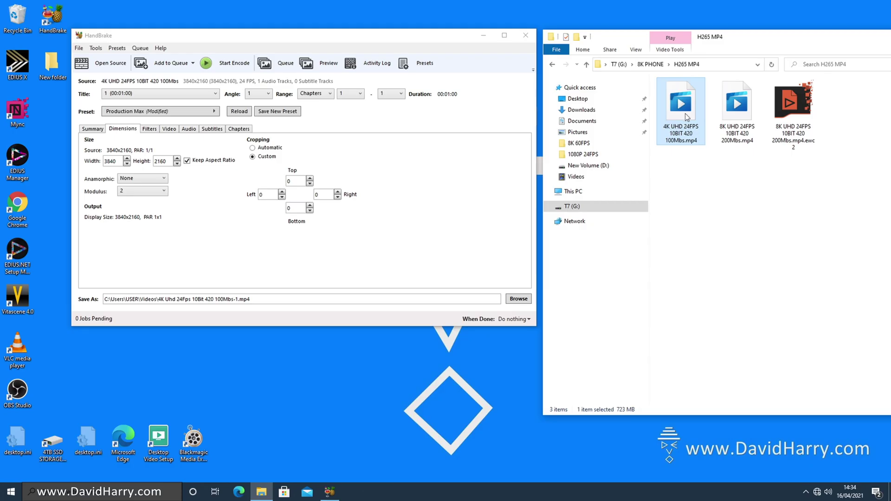
click(255, 32)
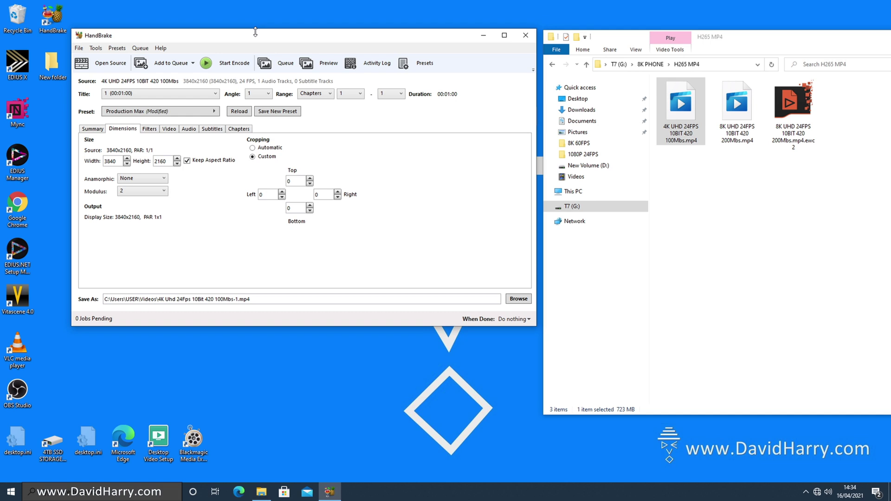
click(161, 48)
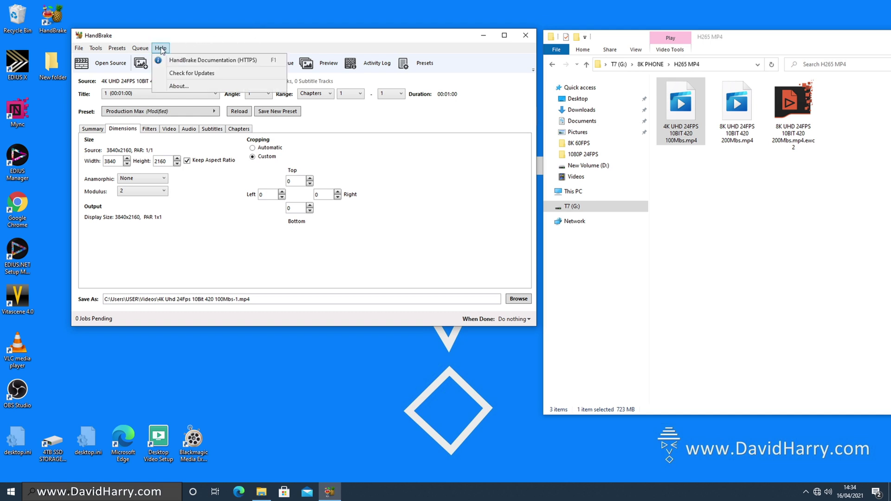
click(185, 73)
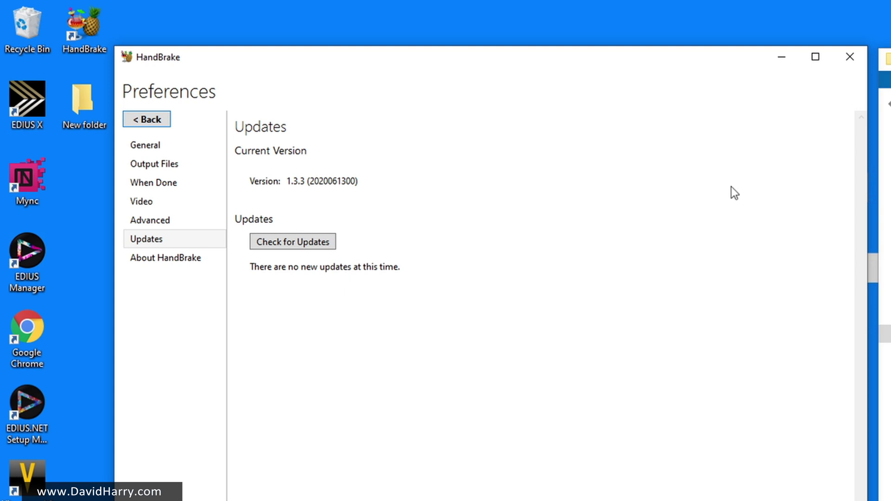
click(151, 119)
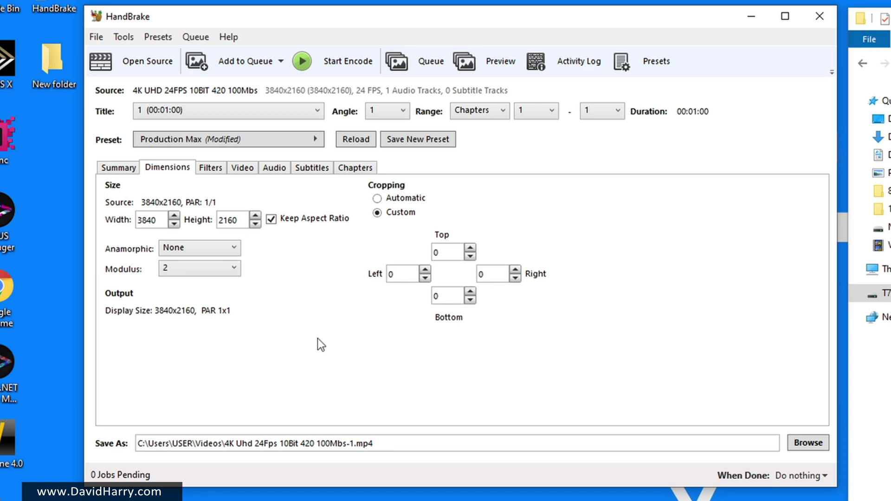
- Review the Chapters, Subtitles, Audio and Filters settings, ending on Video: H.265 10-bit (x265), 100000 kbps
click(356, 168)
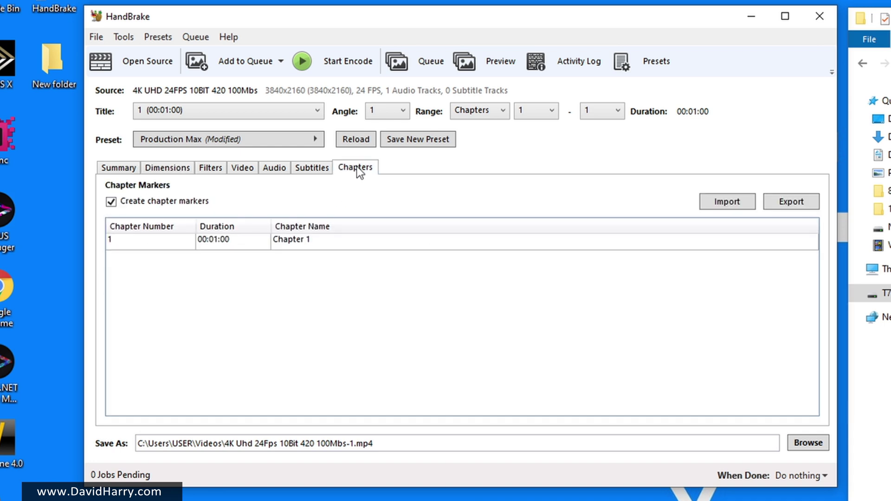
click(310, 168)
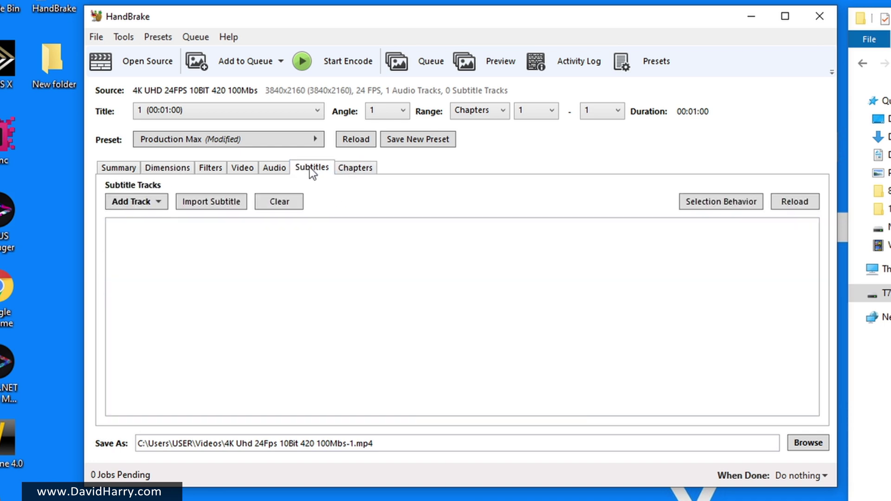
click(276, 168)
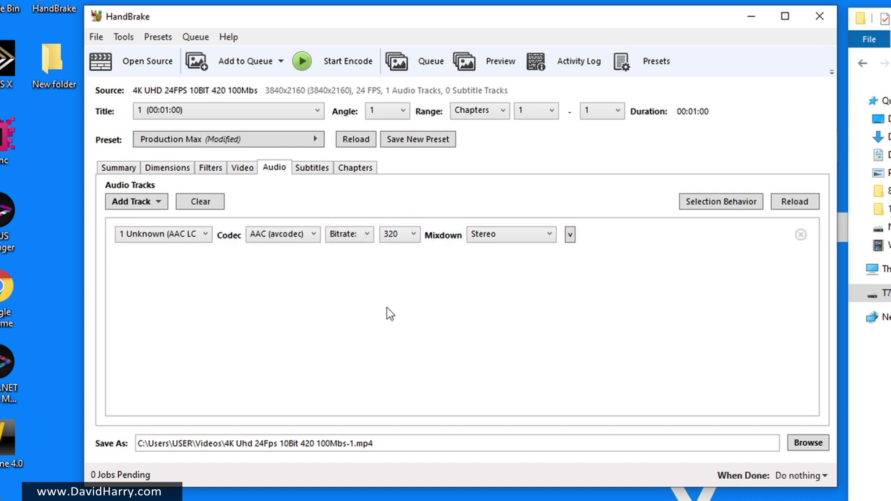
click(203, 167)
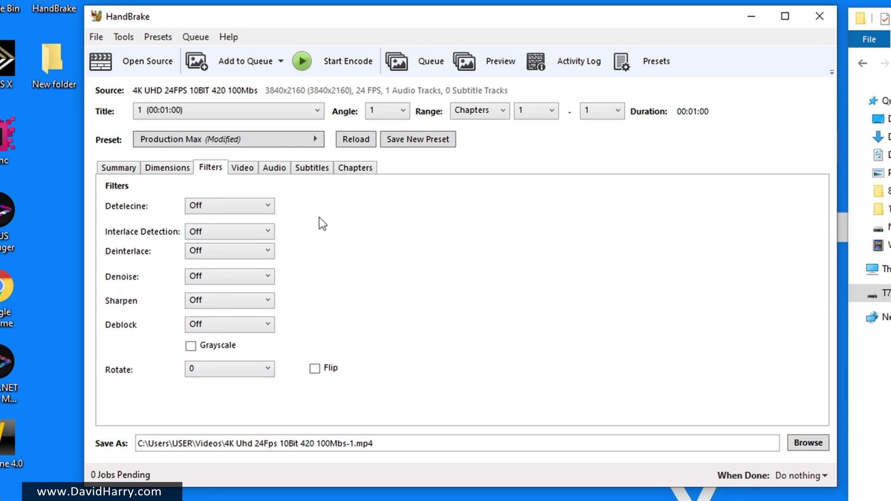
click(242, 168)
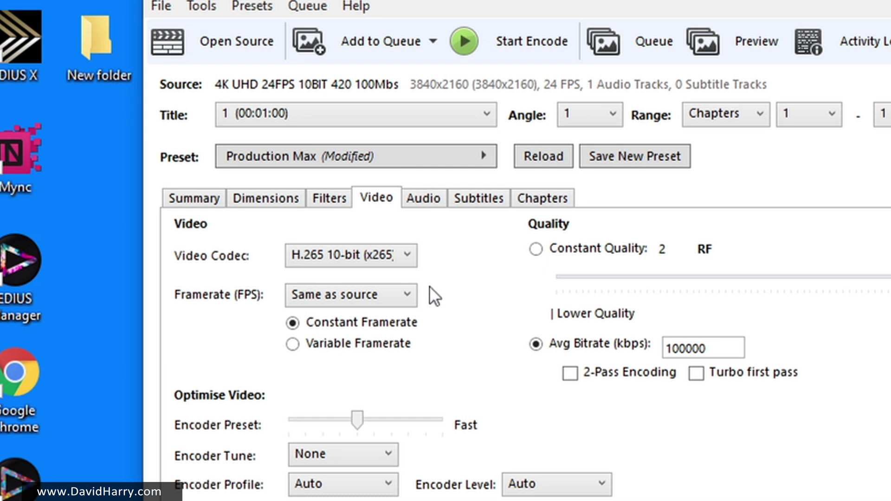
click(376, 256)
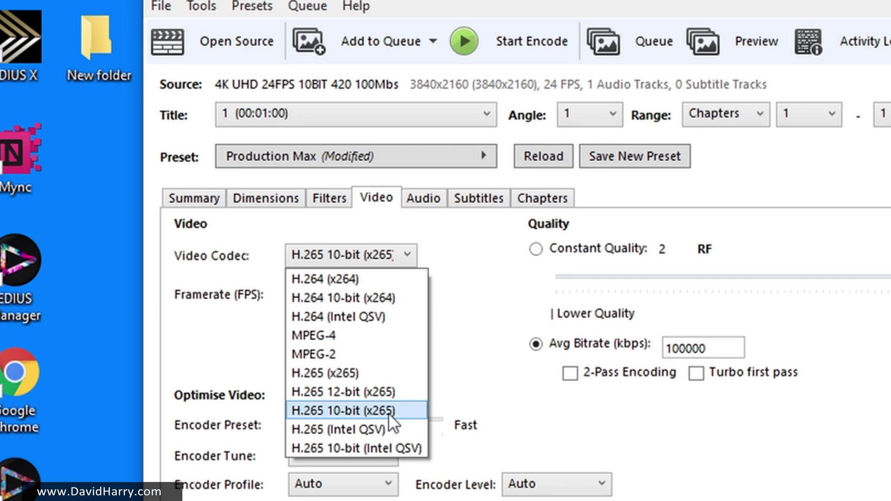
click(464, 350)
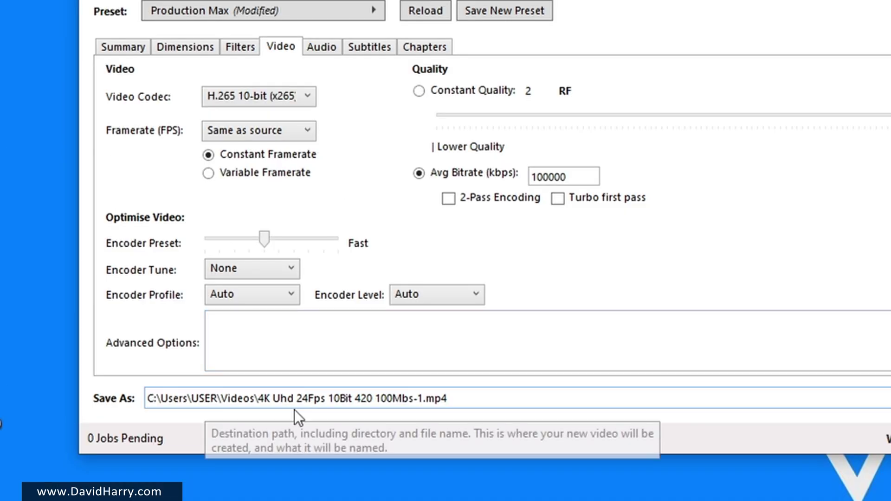
- Set the output destination to the Desktop and start encoding the clip
click(887, 423)
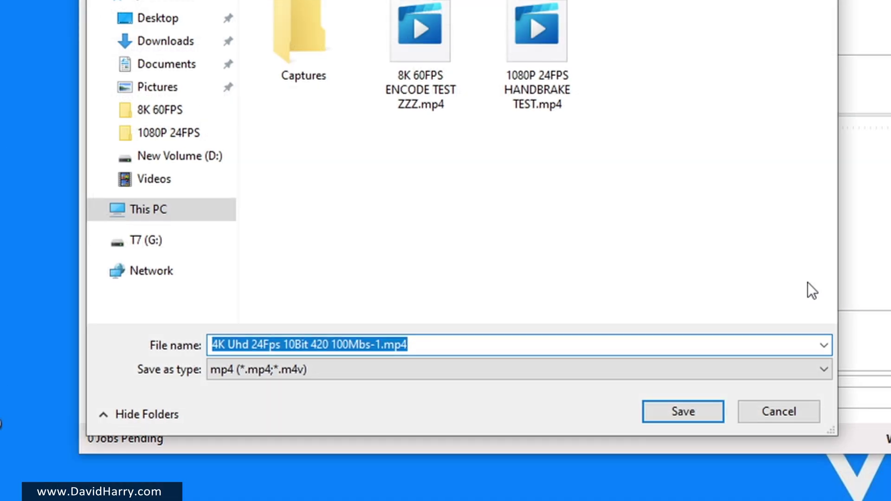
click(139, 18)
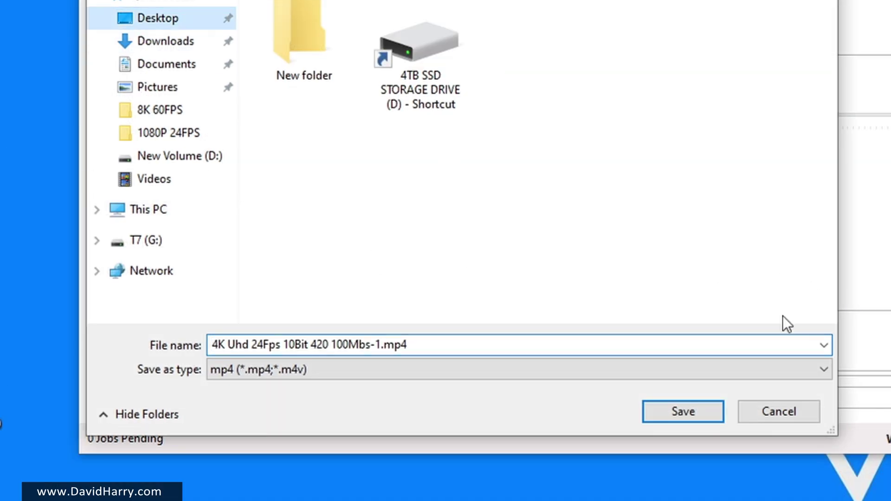
click(705, 412)
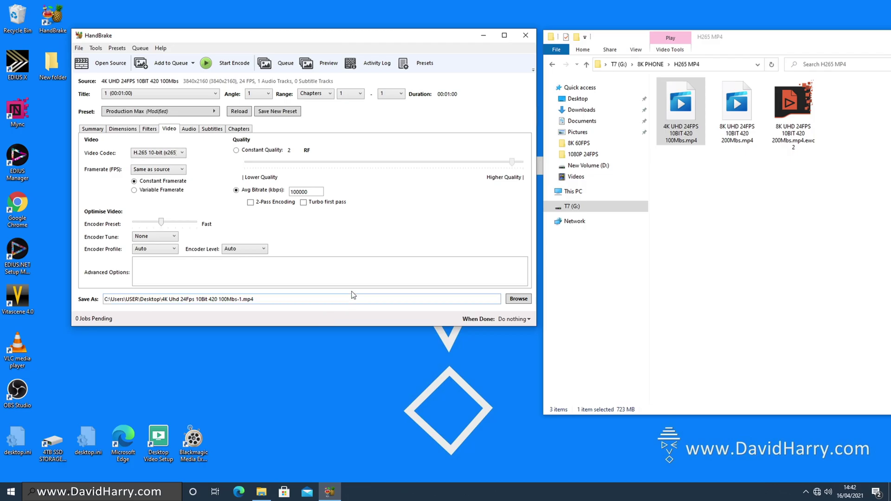
click(218, 64)
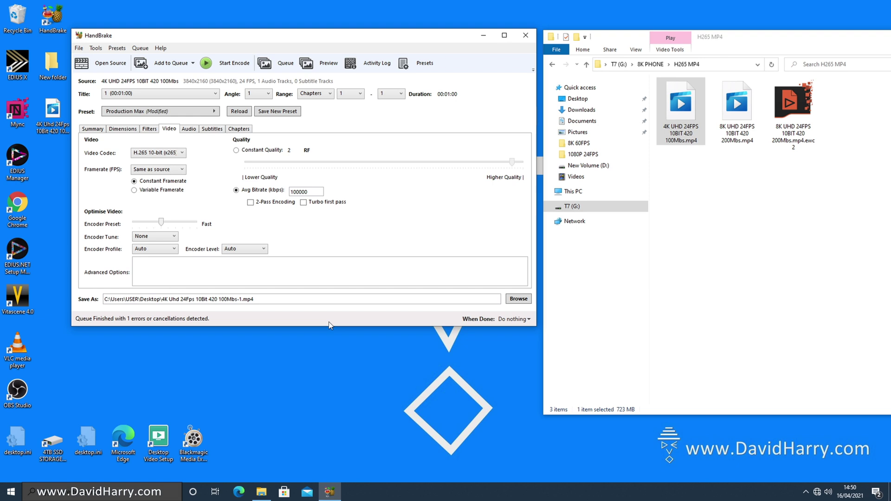
- Compare Properties of the encoded Desktop file (722 MB) with the source clip (723 MB)
right_click(53, 106)
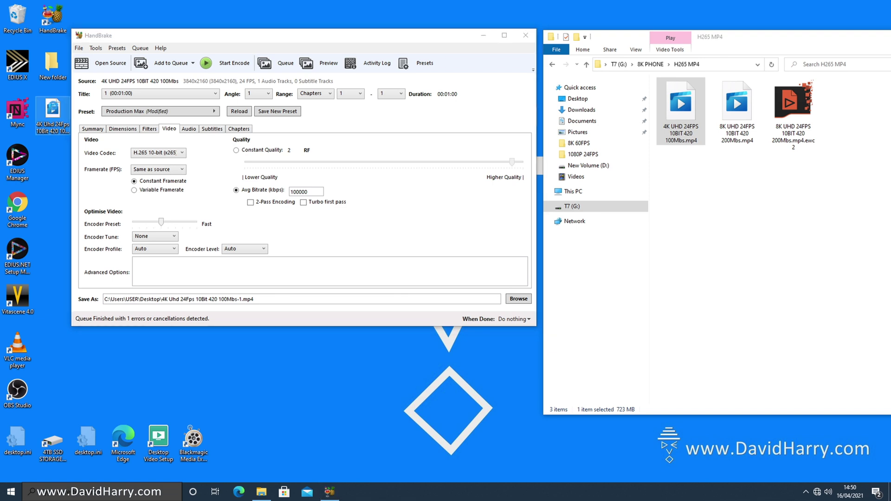
click(197, 478)
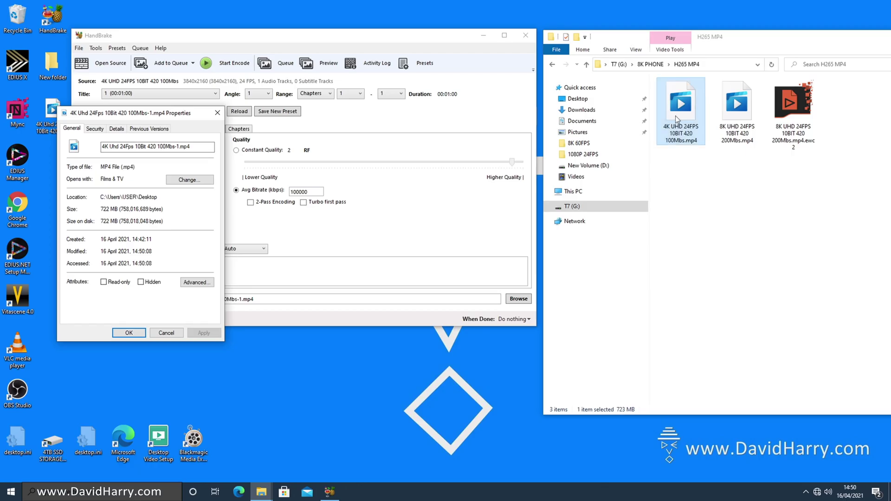
right_click(679, 112)
click(719, 301)
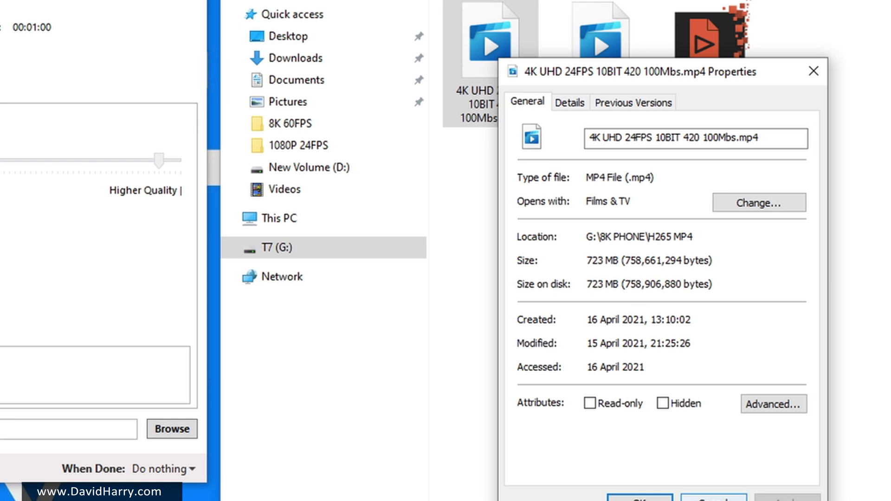
key(Escape)
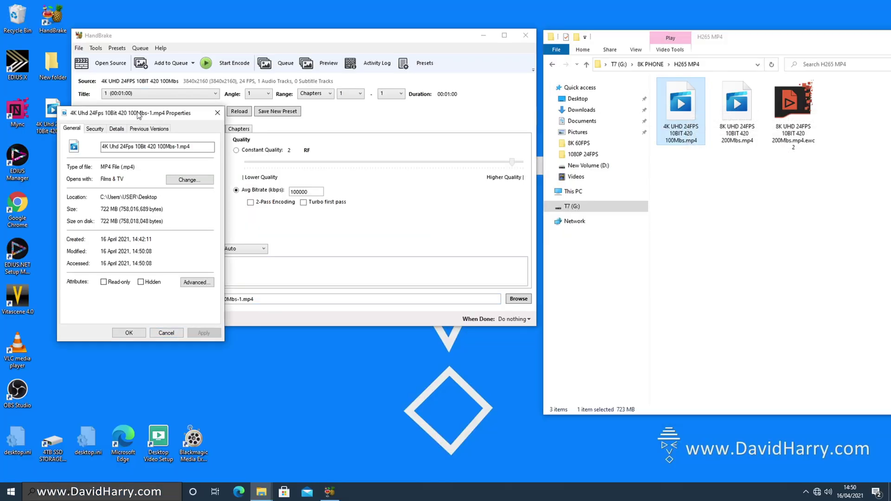
drag(138, 113, 176, 201)
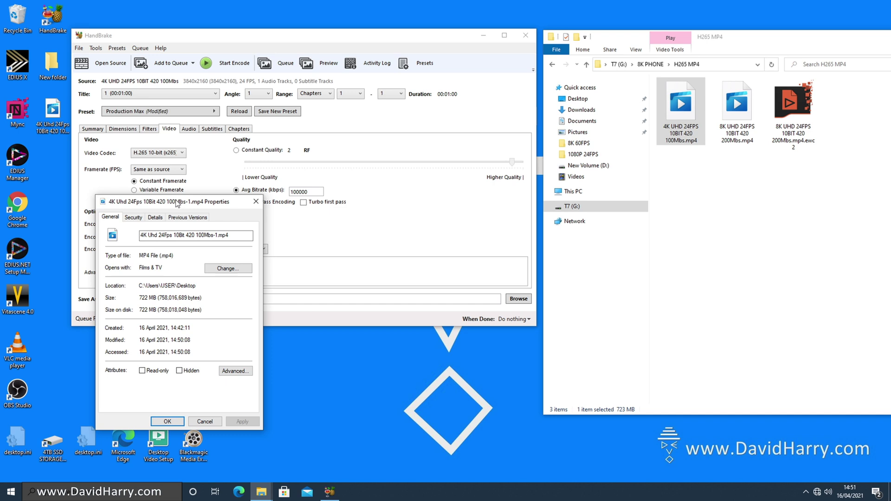
- Close the Properties dialog and check the desktop MP4's tooltip: MP4, 722 MB, 00:01:00
click(209, 423)
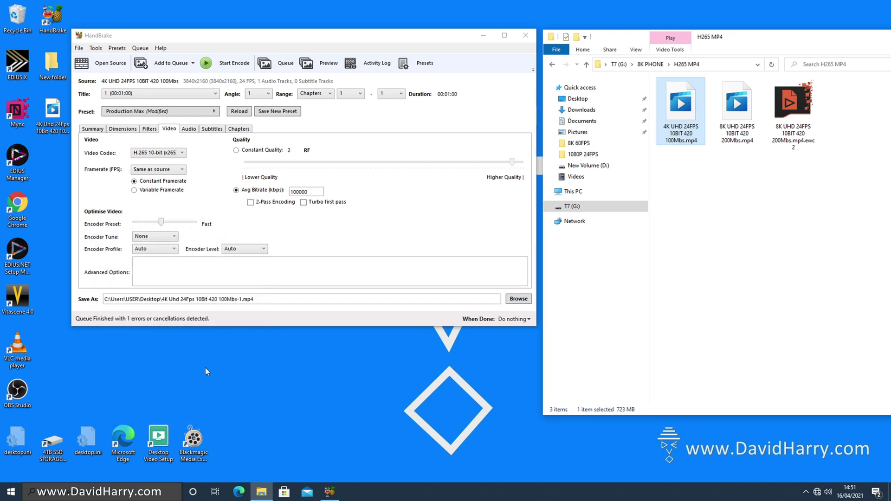
click(55, 182)
click(53, 116)
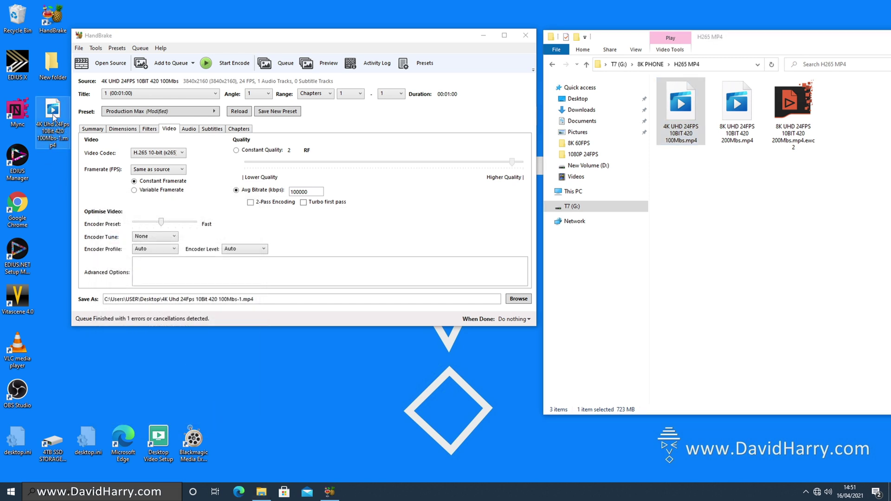
mouse_move(53, 116)
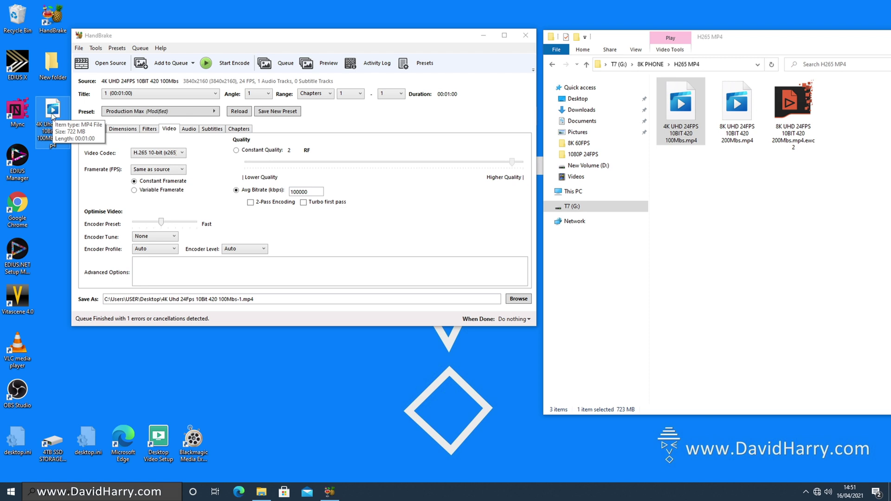
click(46, 169)
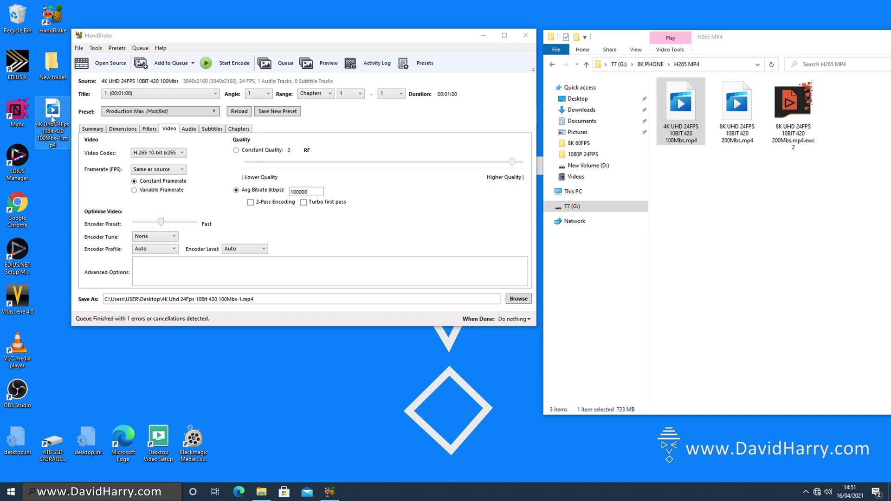
mouse_move(52, 146)
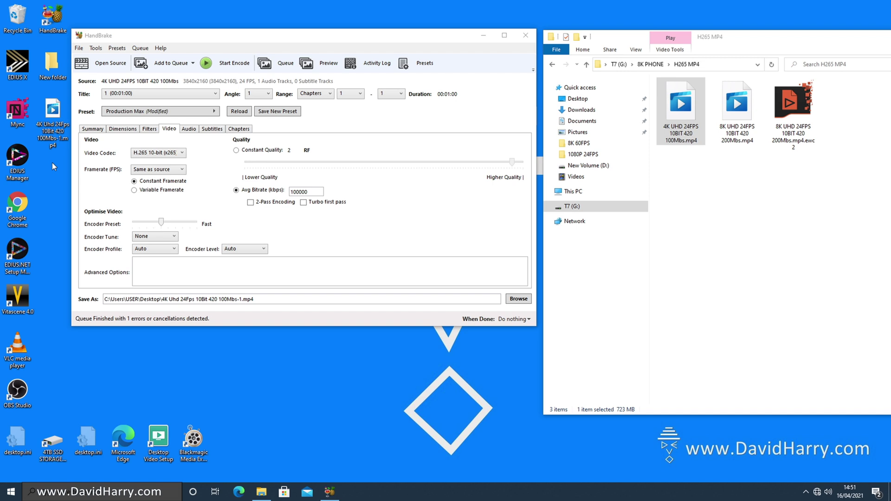
- Play the encoded 4K 24fps 10-bit 100Mbs clip from the desktop in the default video player
double_click(53, 110)
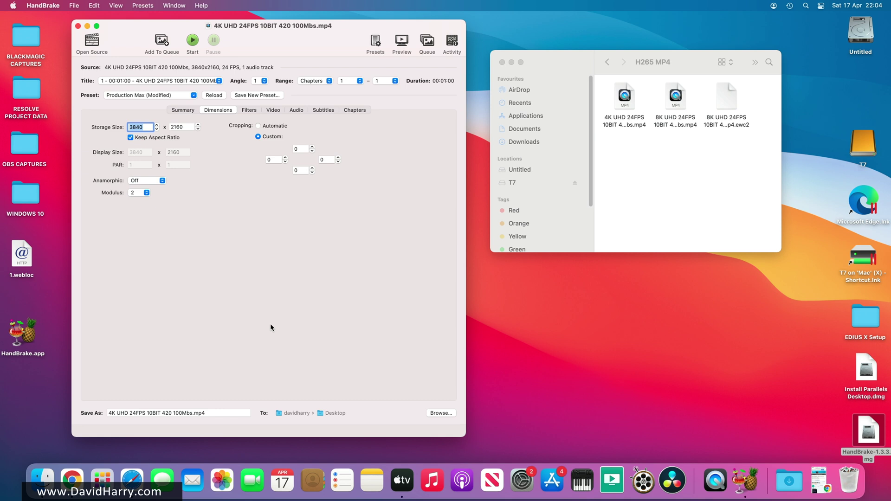
click(863, 150)
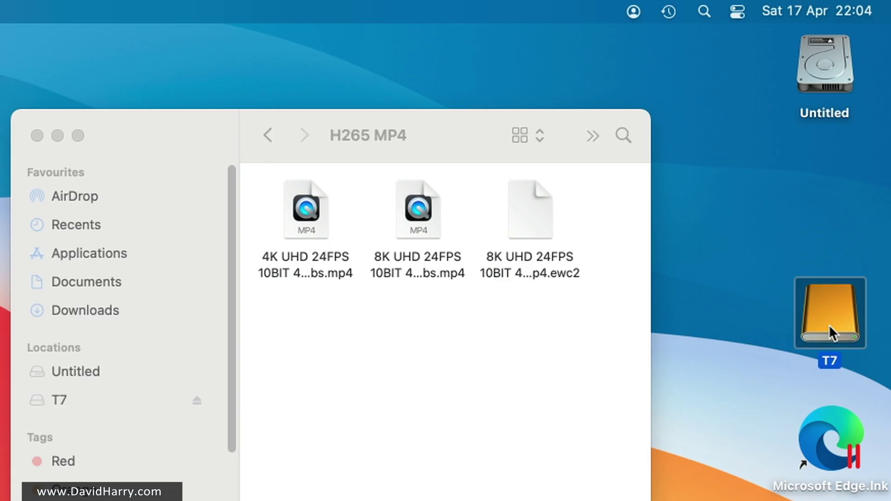
click(453, 397)
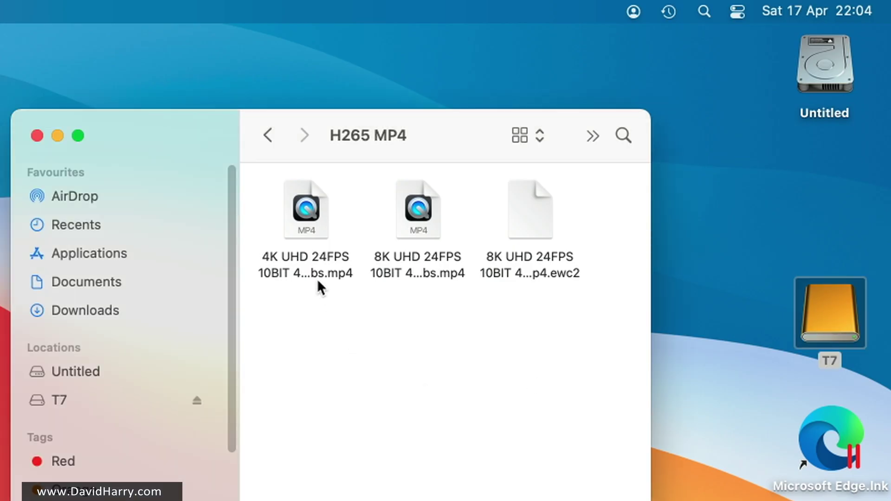
click(297, 214)
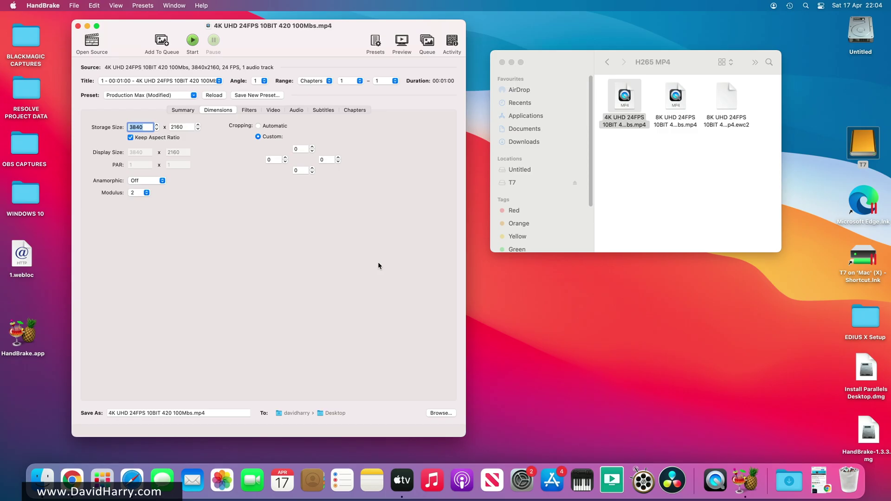
click(41, 8)
click(48, 19)
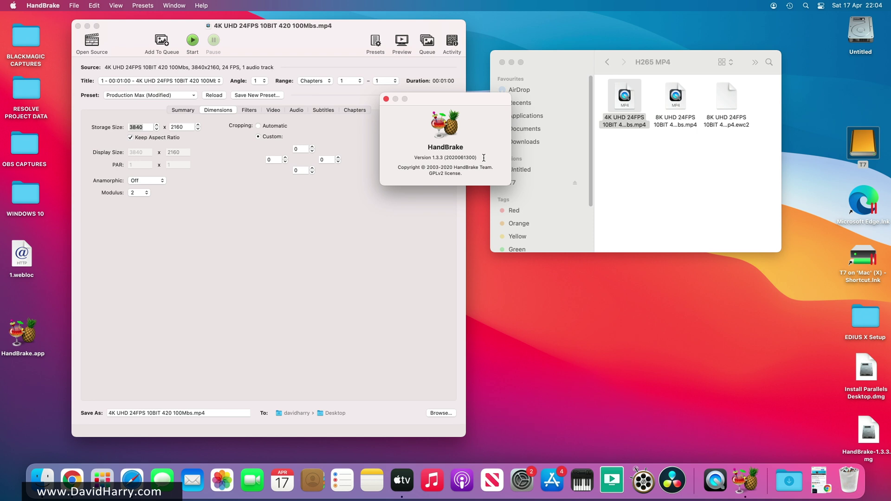
click(385, 98)
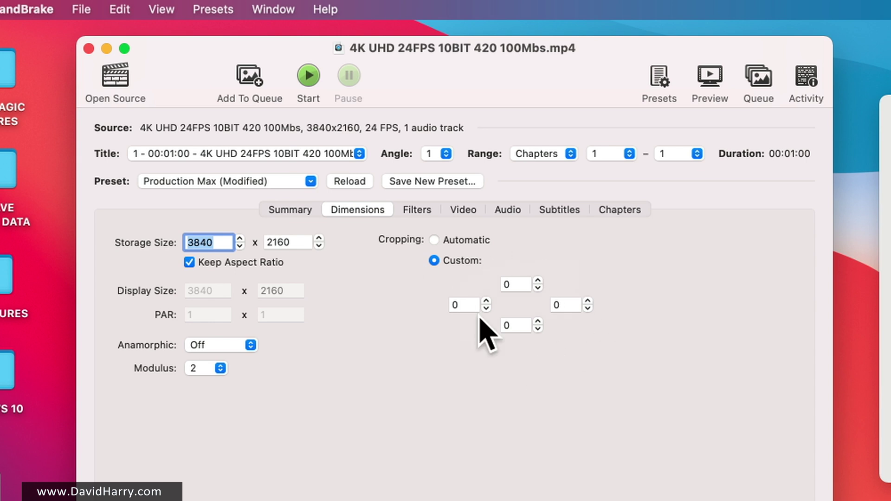
- Review Mac HandBrake's Filters, Chapters, Subtitles and Audio settings, ending on Video: H.265 10-bit, 100000 kbps
click(424, 210)
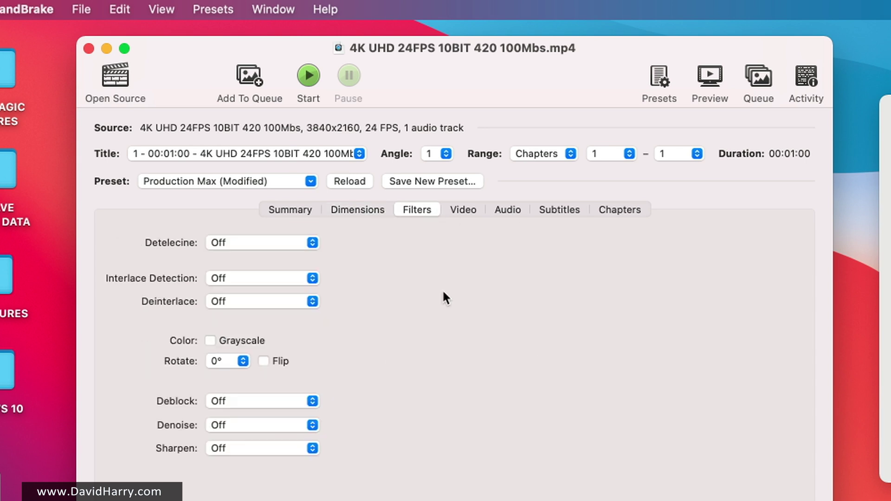
click(621, 209)
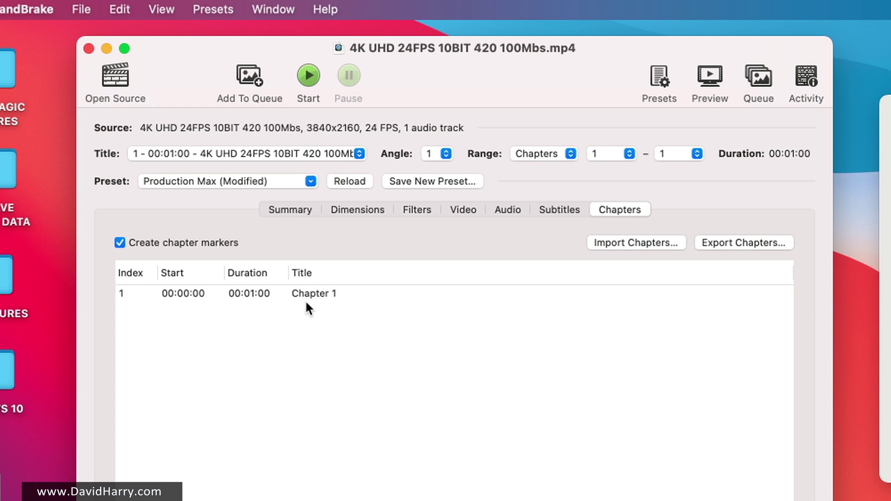
click(558, 208)
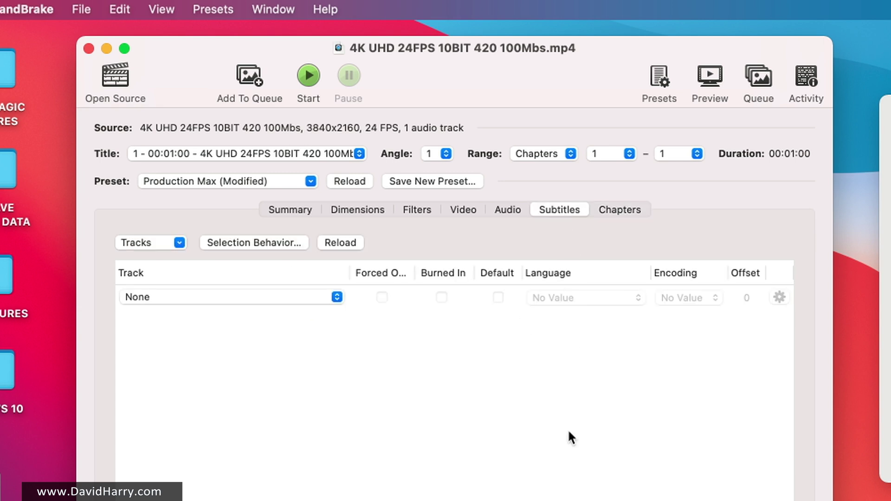
click(506, 209)
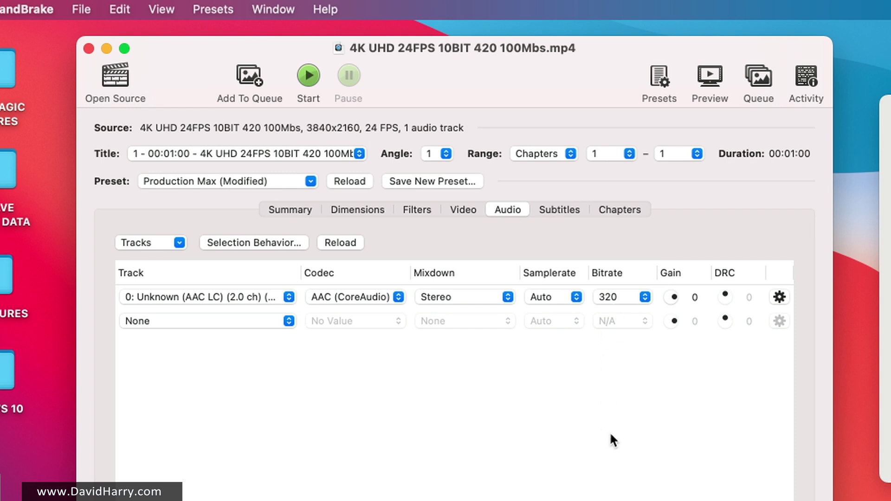
click(462, 210)
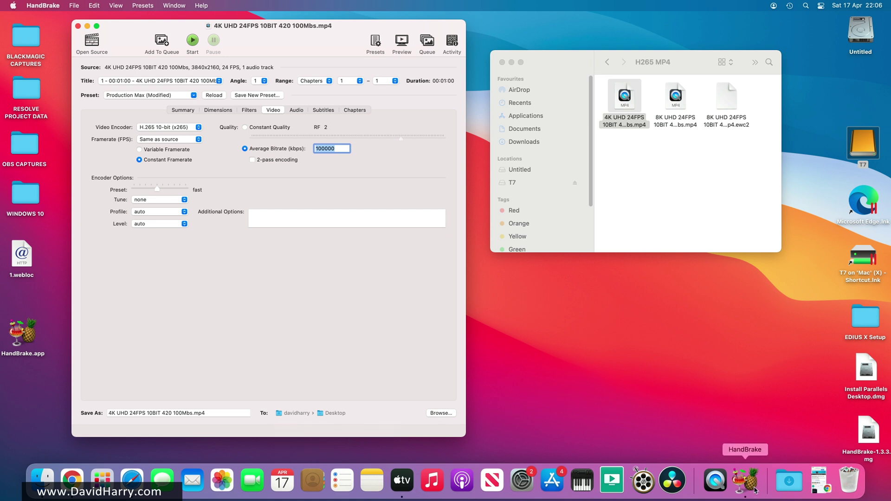
- Place the timeanddate.com online stopwatch beside HandBrake and start it timing
click(820, 482)
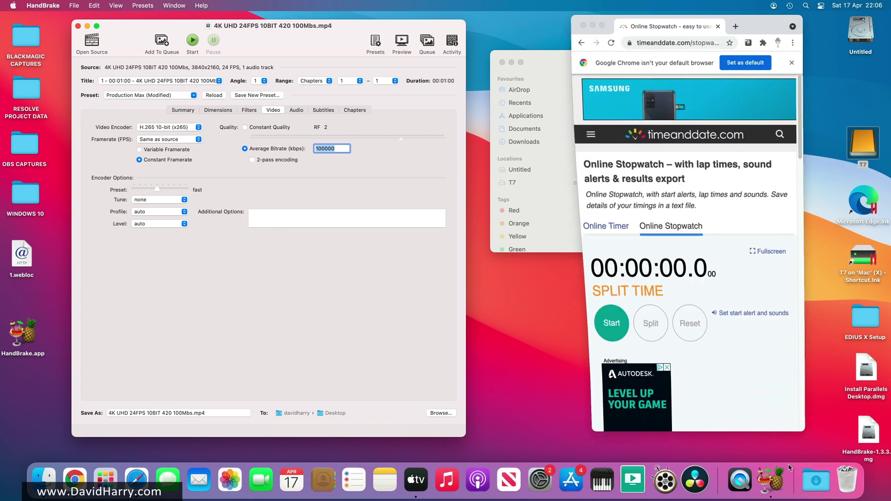
drag(748, 27, 695, 23)
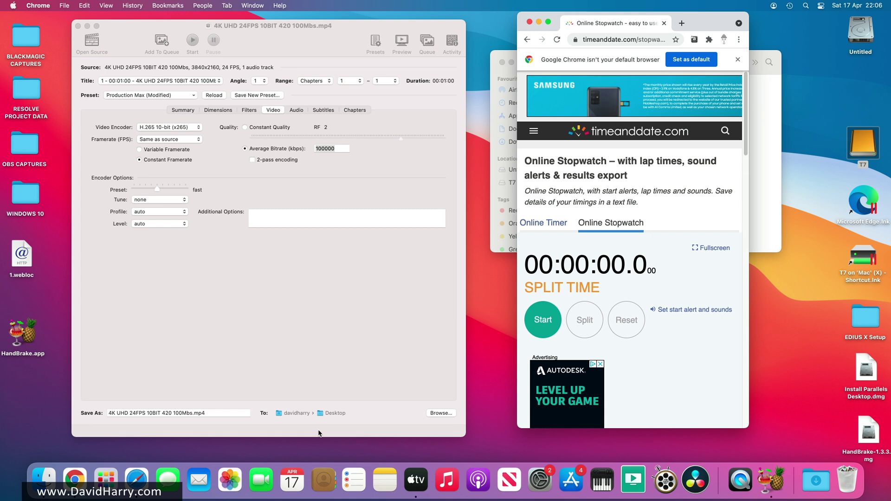
click(542, 320)
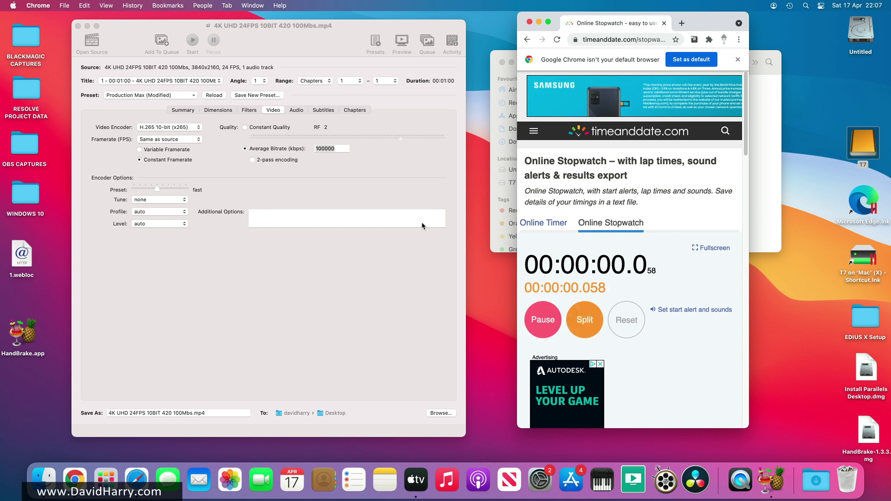
- Start the HandBrake encode and stop the stopwatch at 00:10:38.844 when it finishes
click(303, 313)
key(super+s)
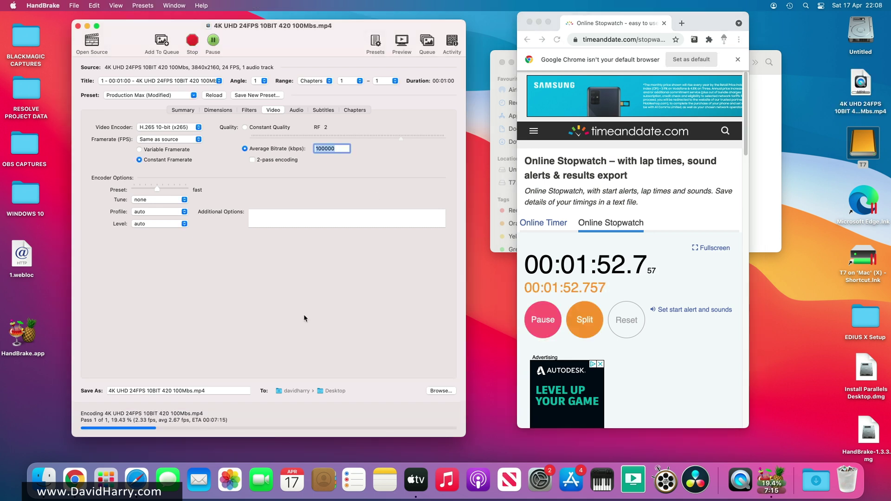
click(662, 397)
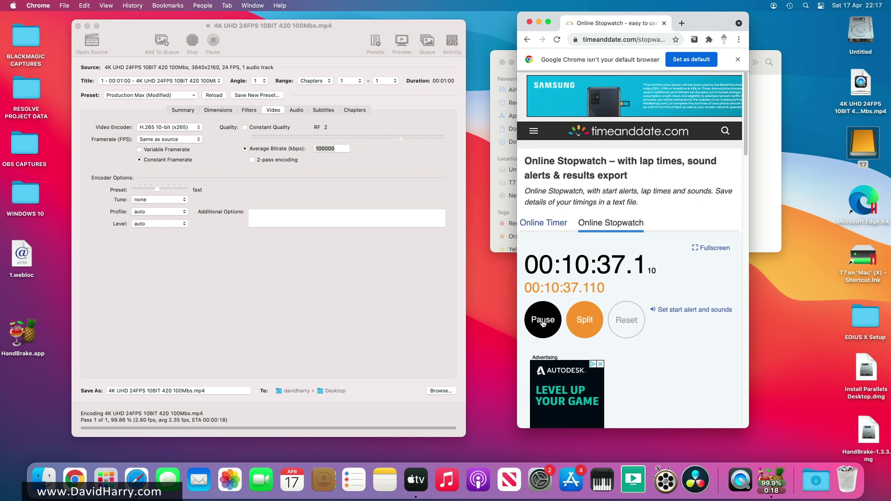
click(542, 321)
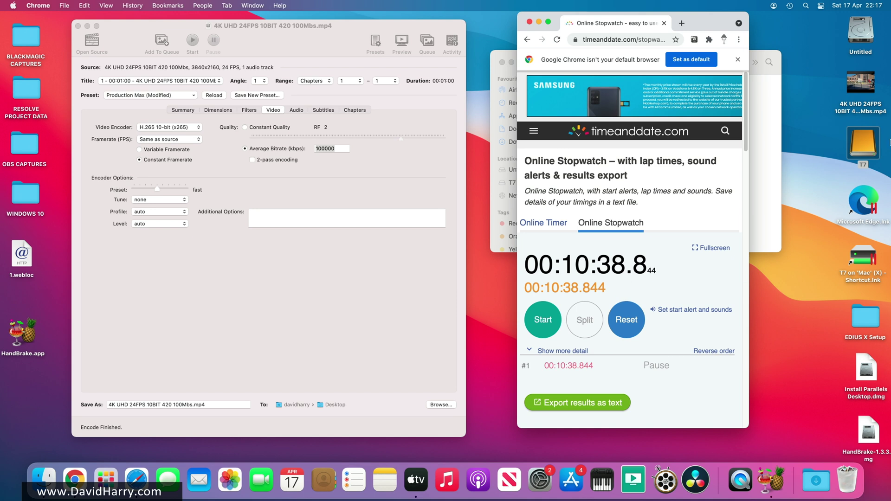
- Check the encoded Desktop file's size in Get Info (758.2 MB), then bring the H265 MP4 folder forward
click(860, 81)
right_click(863, 80)
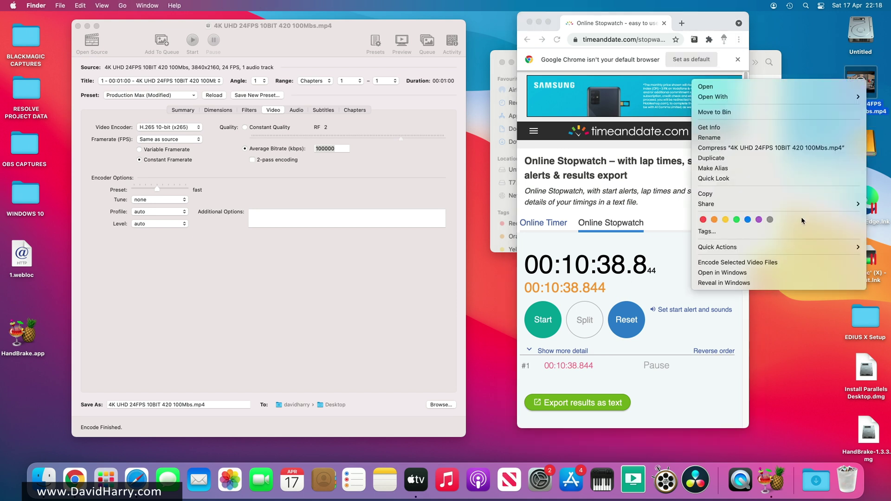
click(738, 130)
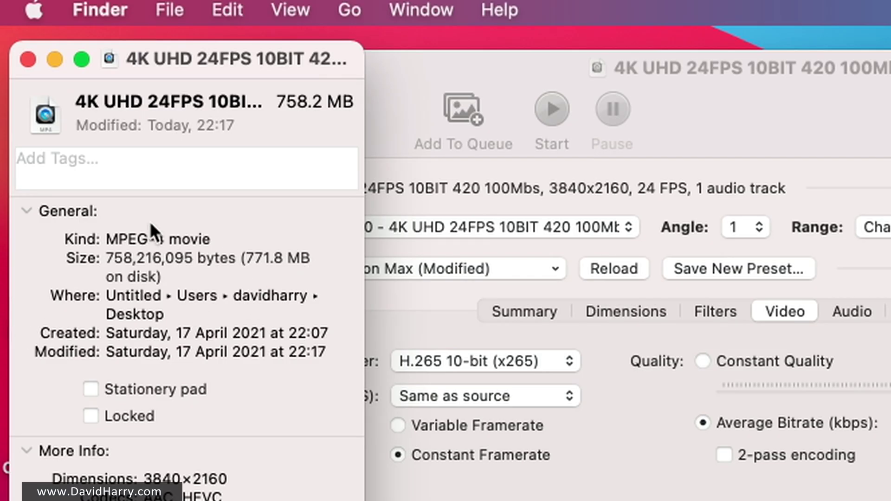
click(28, 59)
click(780, 110)
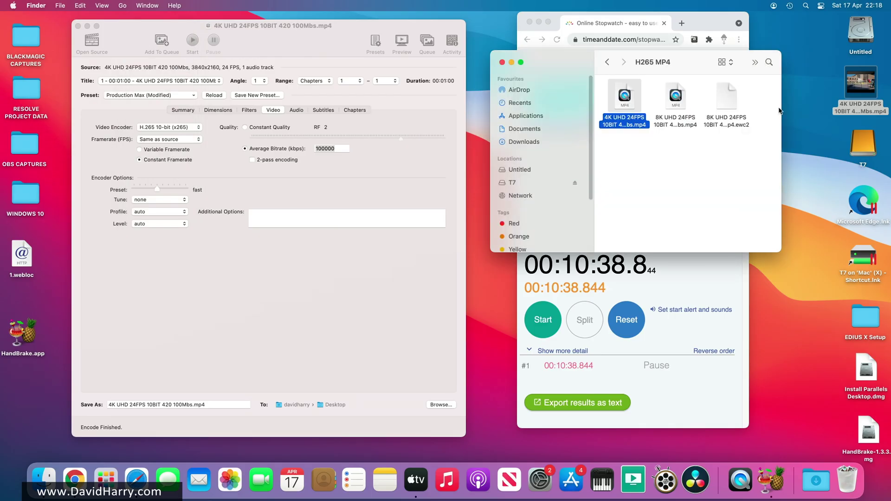
- Open the 758.2 MB encoded 4K H.265 MP4 from the Desktop in QuickTime Player
double_click(860, 85)
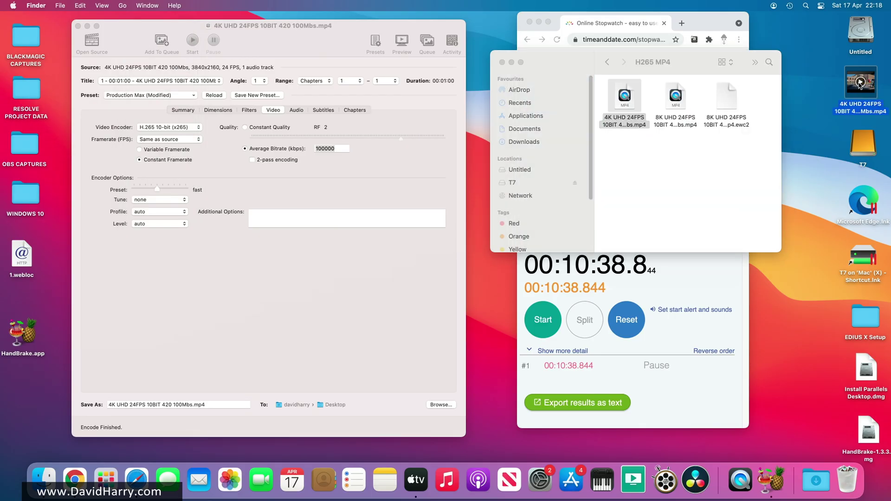